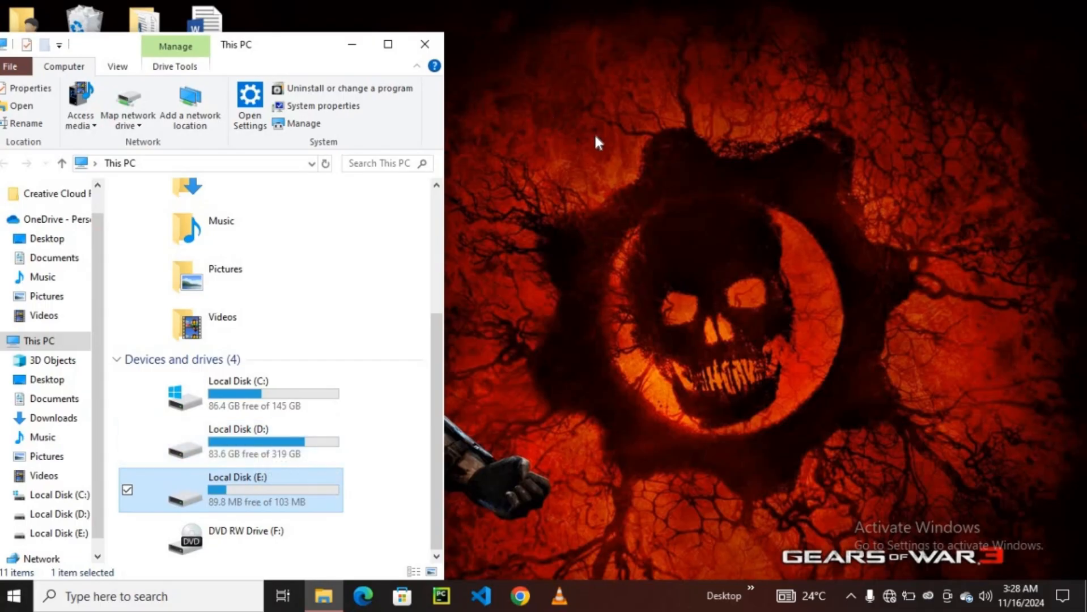
# - Minimize File Explorer, search Windows for "disk ma" and open Create and format hard disk partitions
pyautogui.click(352, 44)
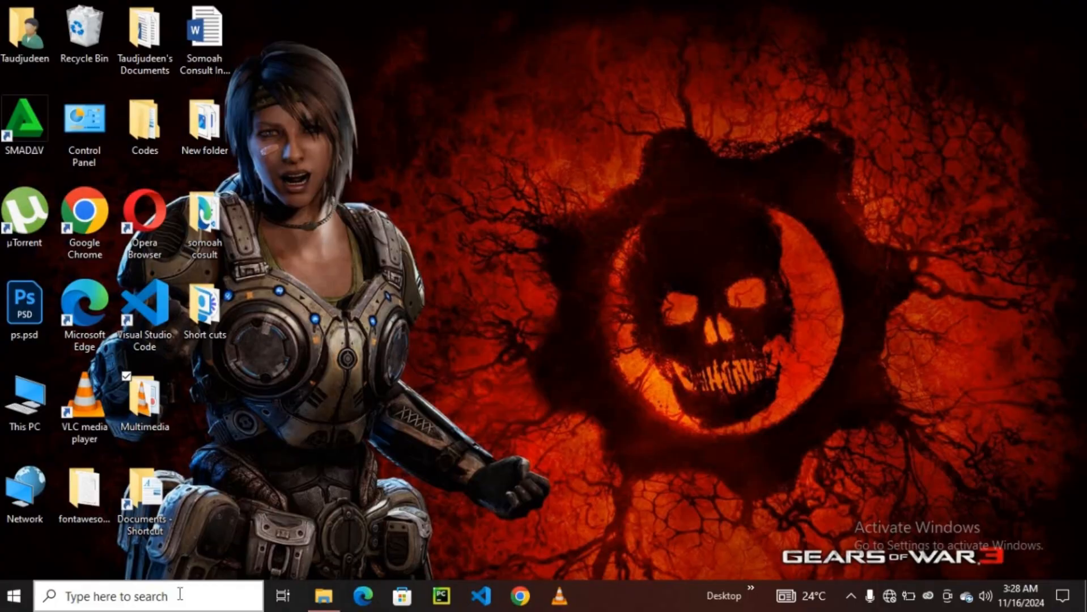
pyautogui.click(180, 595)
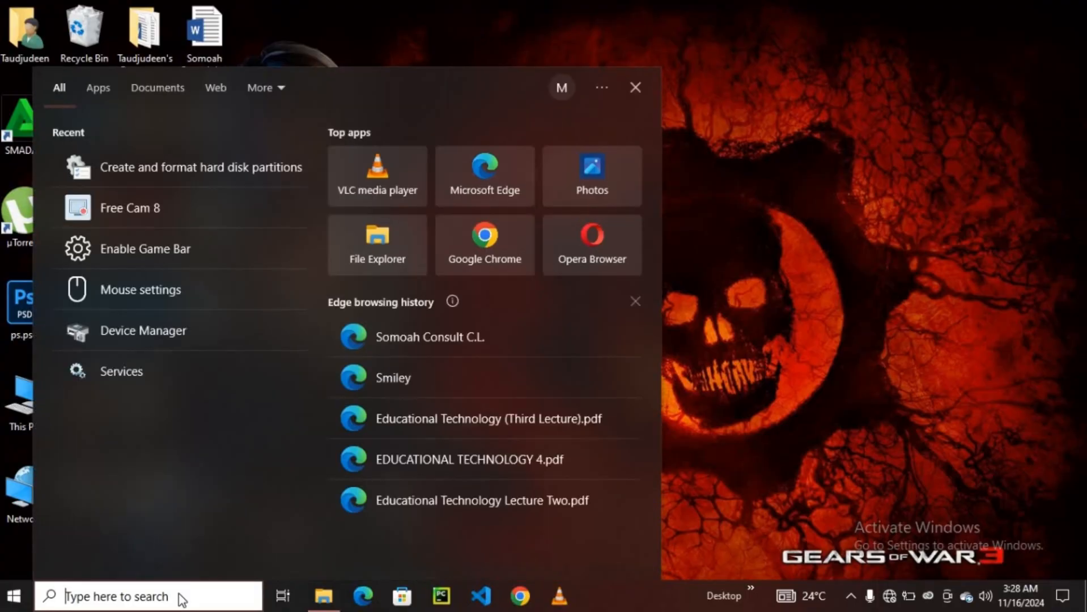
pyautogui.write('disk m')
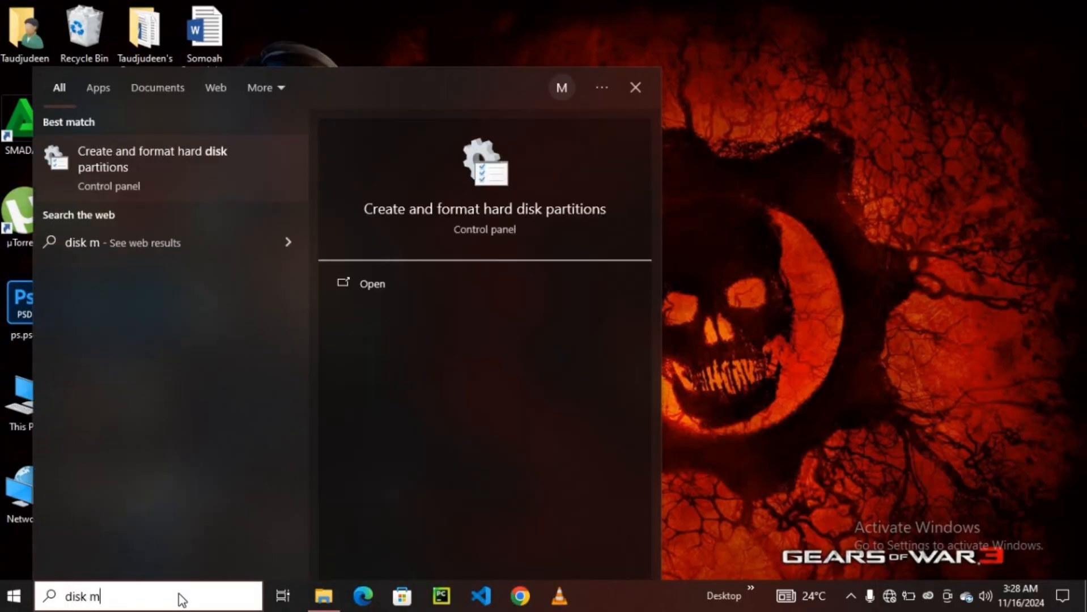
pyautogui.write('a')
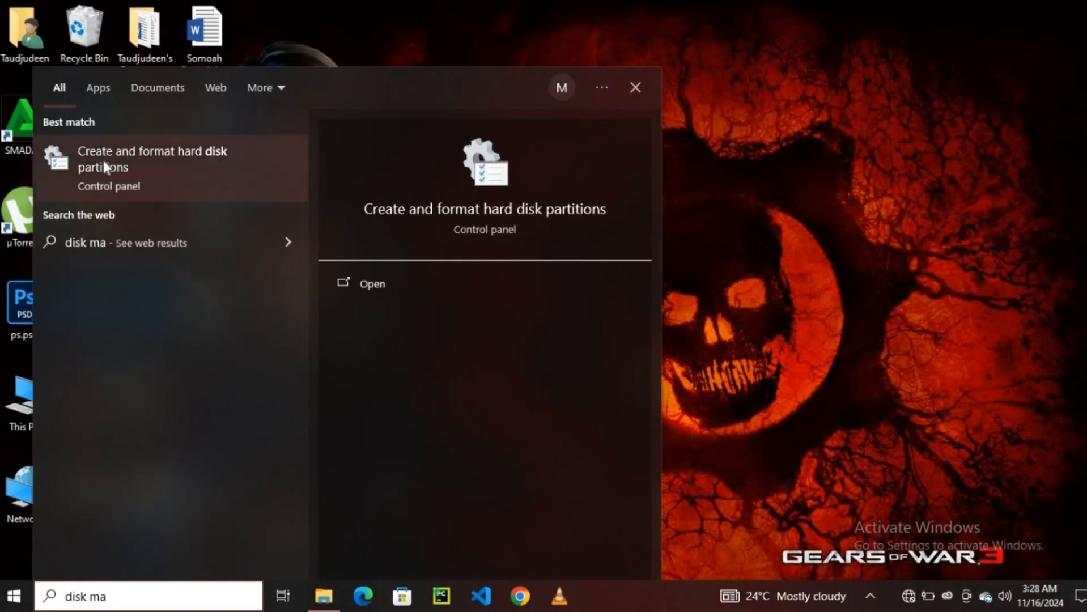
pyautogui.click(206, 170)
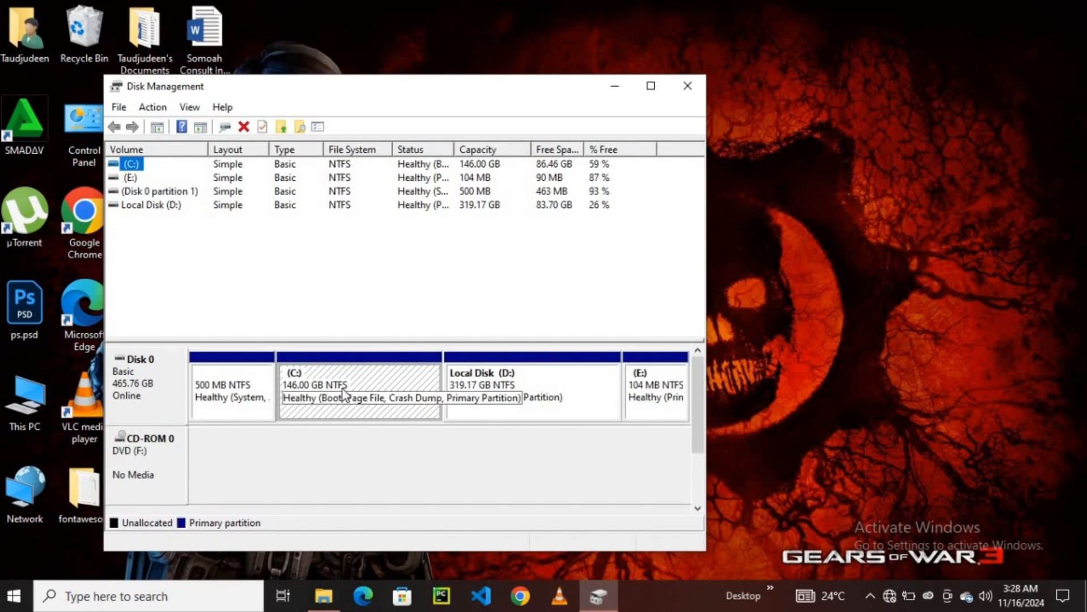
# - Select the C: partition on Disk 0 and start the Shrink Volume command for it
pyautogui.click(474, 393)
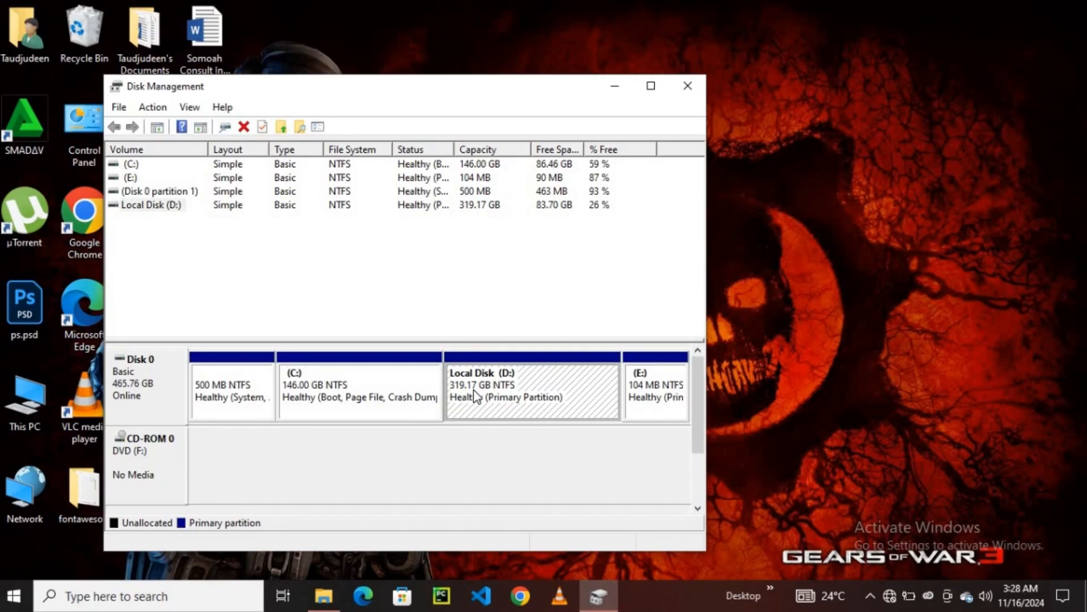
pyautogui.click(338, 398)
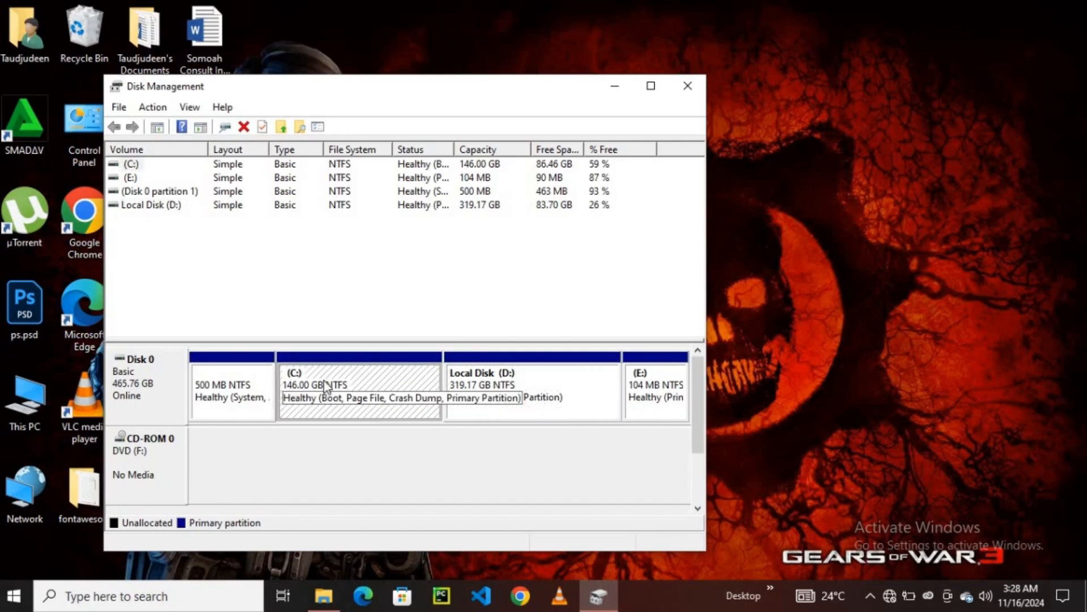
pyautogui.rightClick(324, 380)
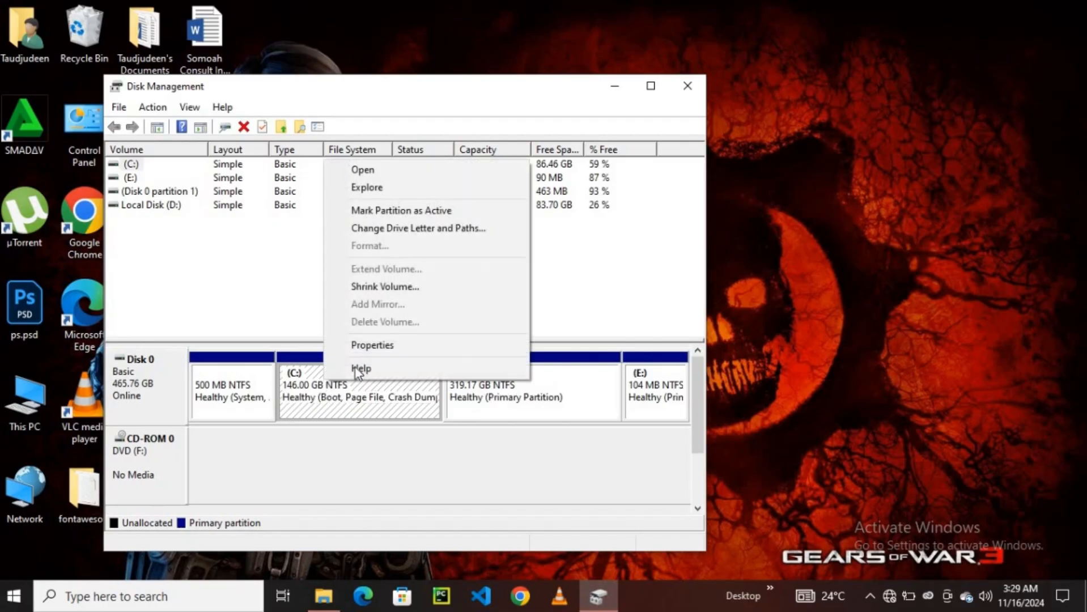
pyautogui.click(394, 292)
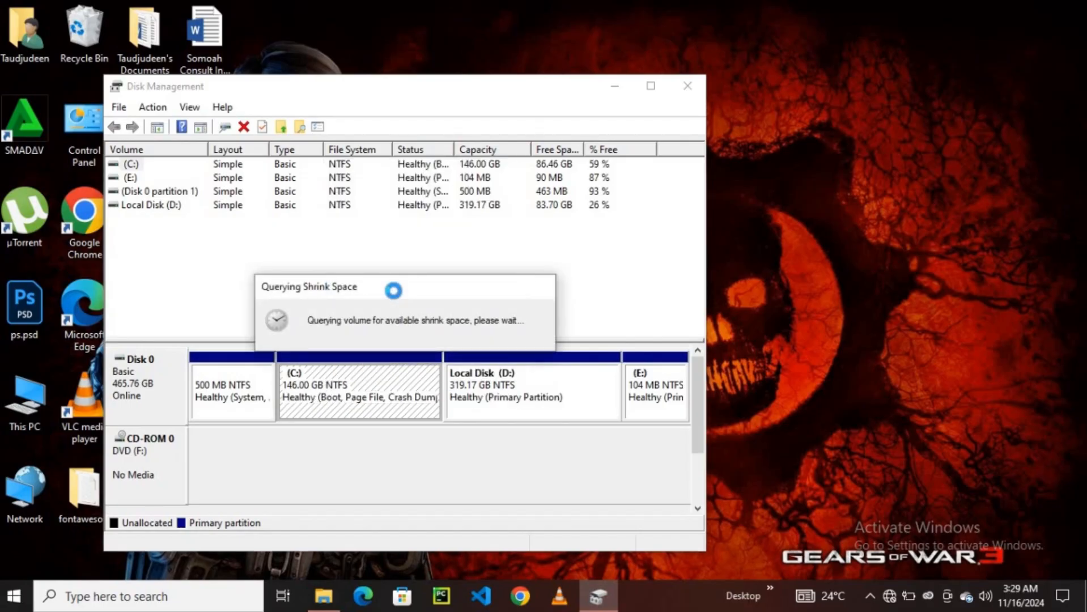
# - Switch to File Explorer to check the free space on Local Disk (C:), and minimize it again
pyautogui.click(333, 605)
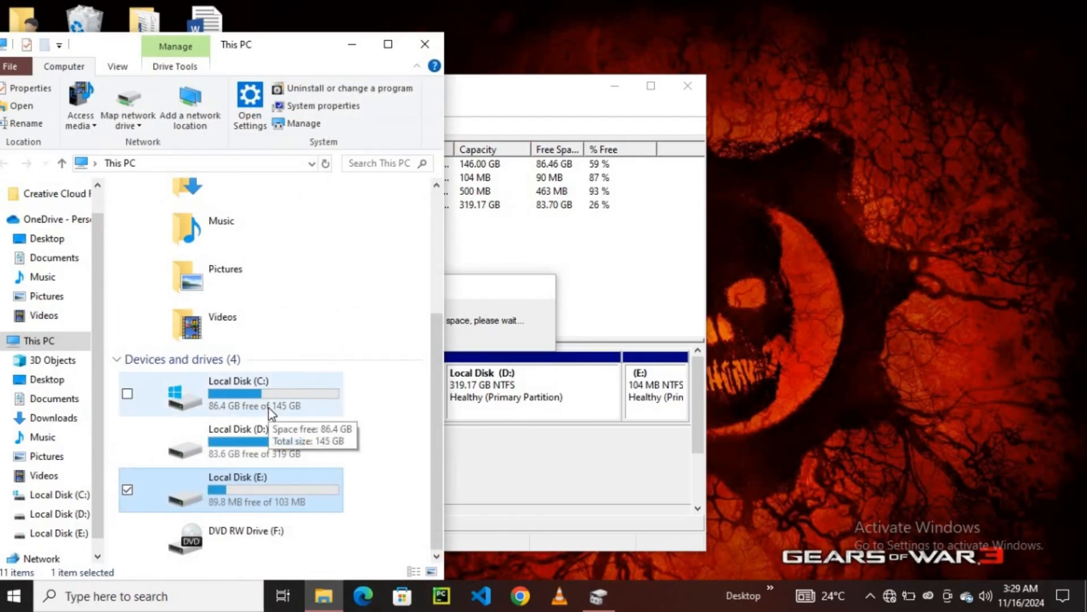
pyautogui.click(226, 404)
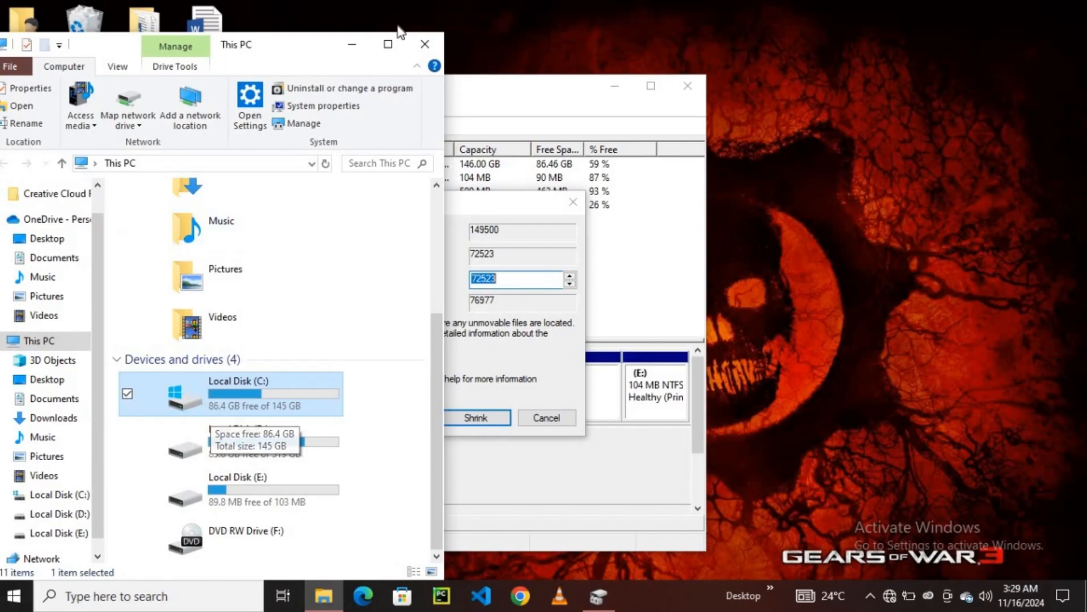
pyautogui.click(352, 45)
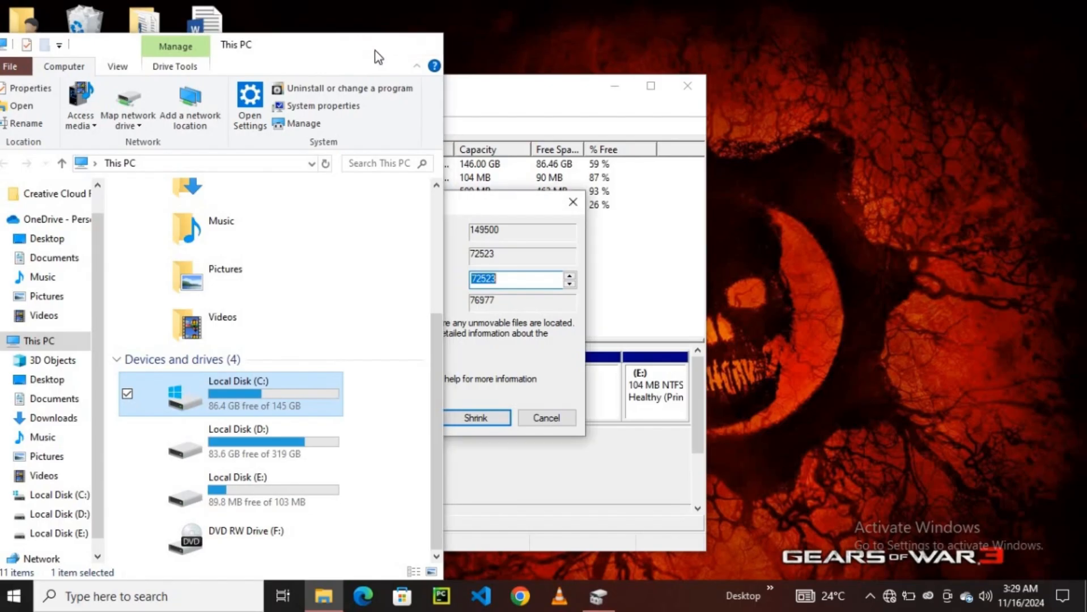
# - Set the amount of space to shrink to 10000 MB and shrink the C: volume
pyautogui.click(500, 281)
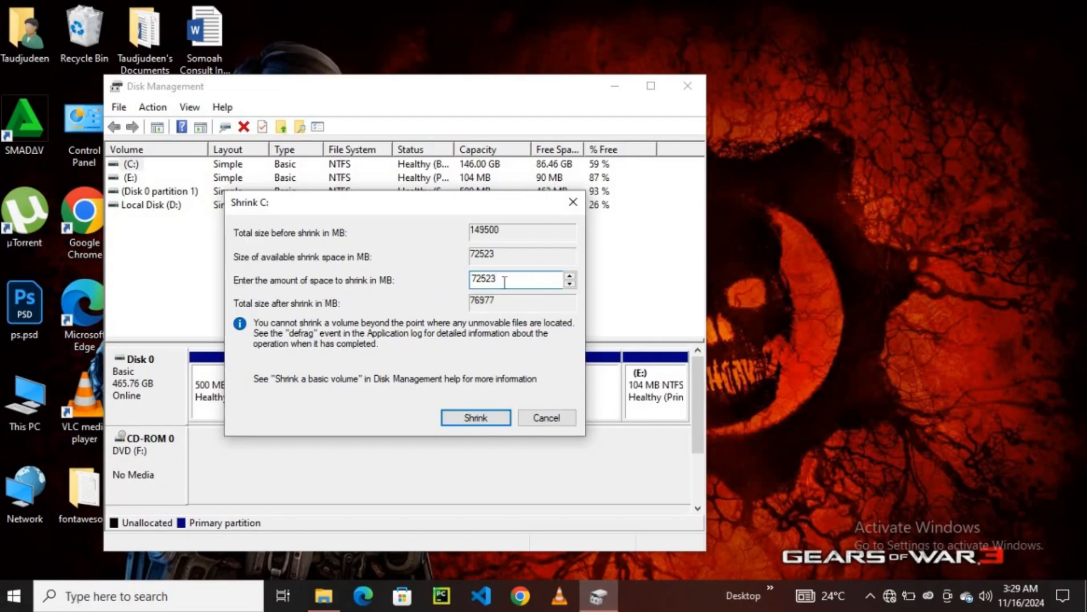
pyautogui.doubleClick(479, 281)
pyautogui.write('10000')
pyautogui.click(459, 423)
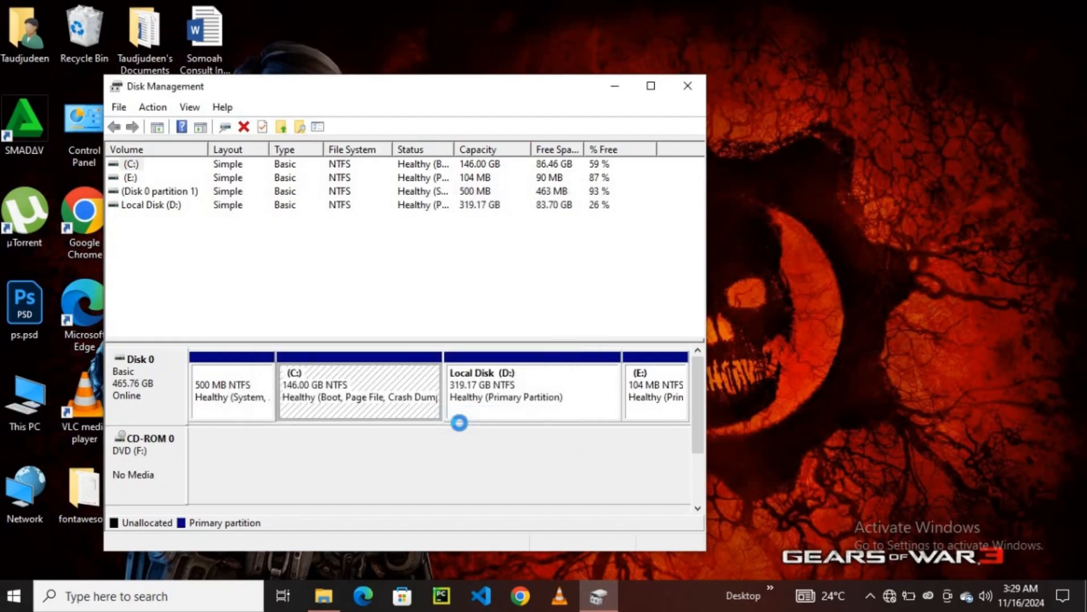
# - Maximize Disk Management and start a new simple volume in the unallocated space on Disk 0, keeping the 9999 MB size
pyautogui.click(650, 86)
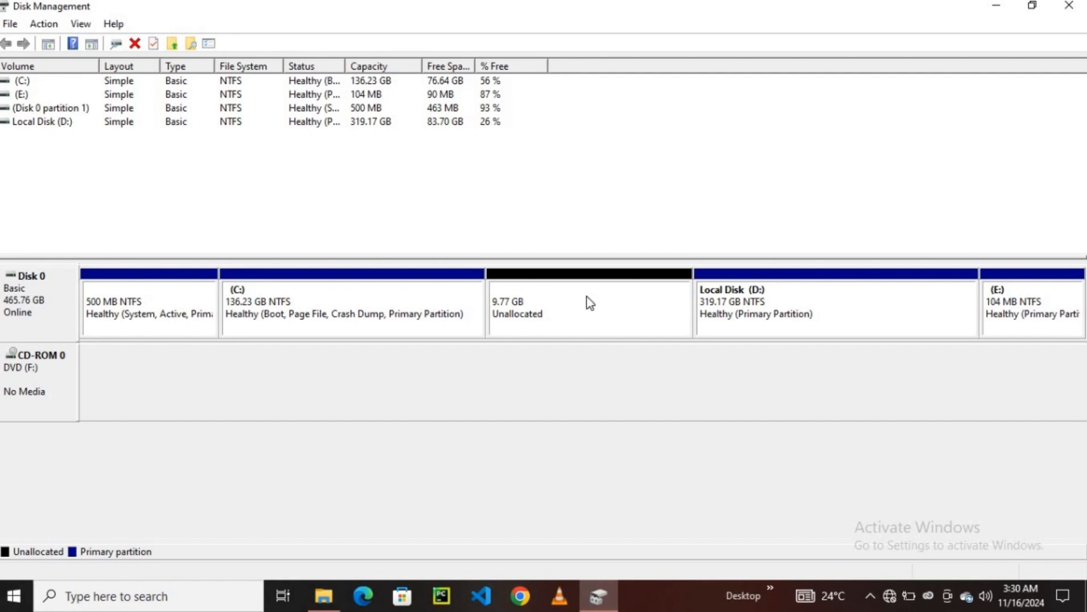
pyautogui.click(579, 307)
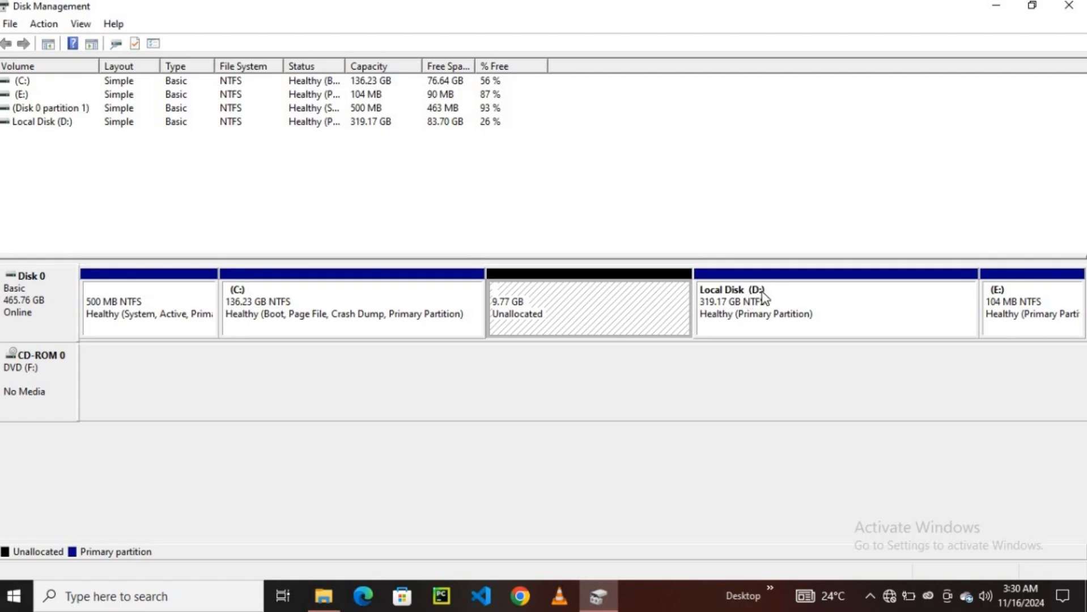
pyautogui.rightClick(522, 309)
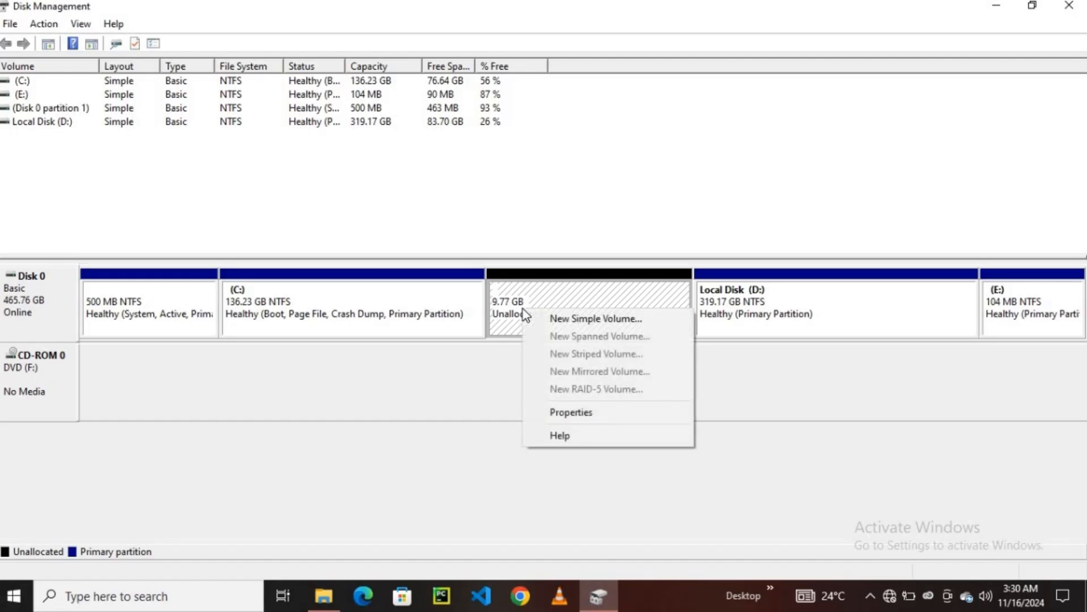
pyautogui.click(558, 326)
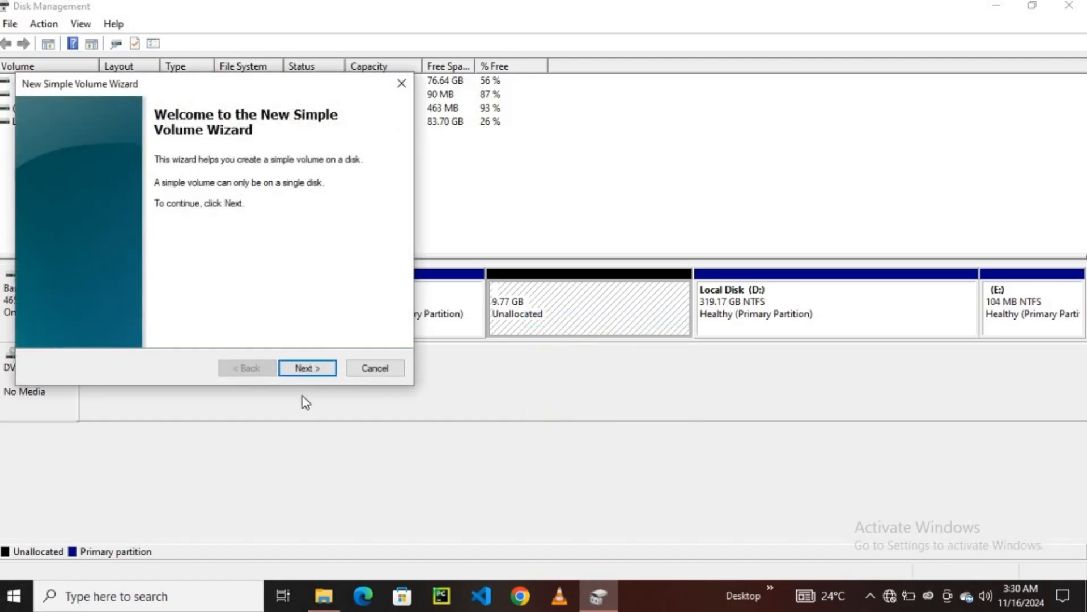
pyautogui.click(310, 369)
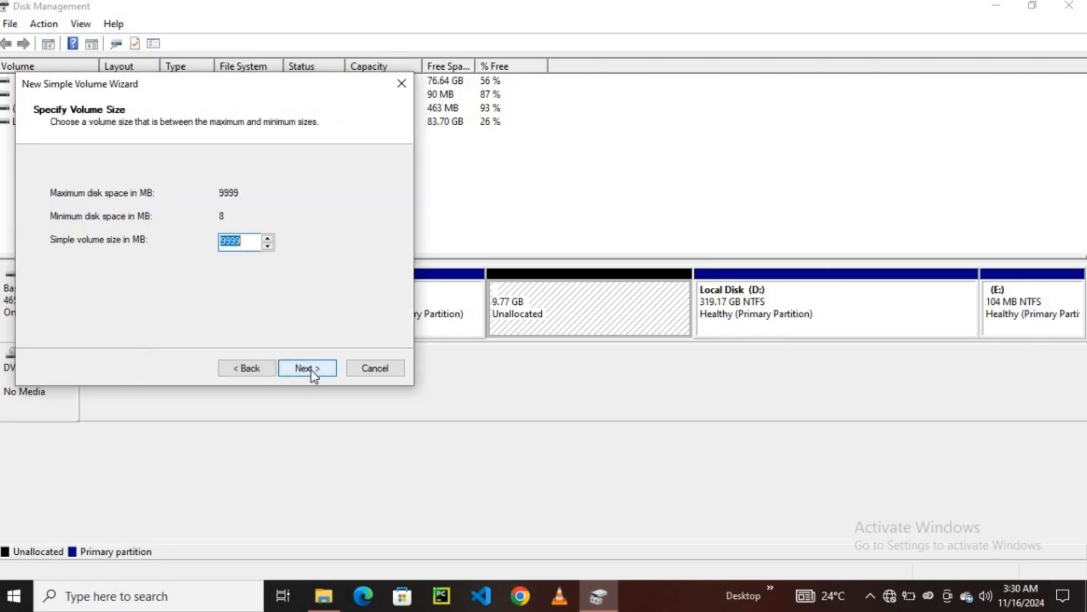
pyautogui.click(311, 368)
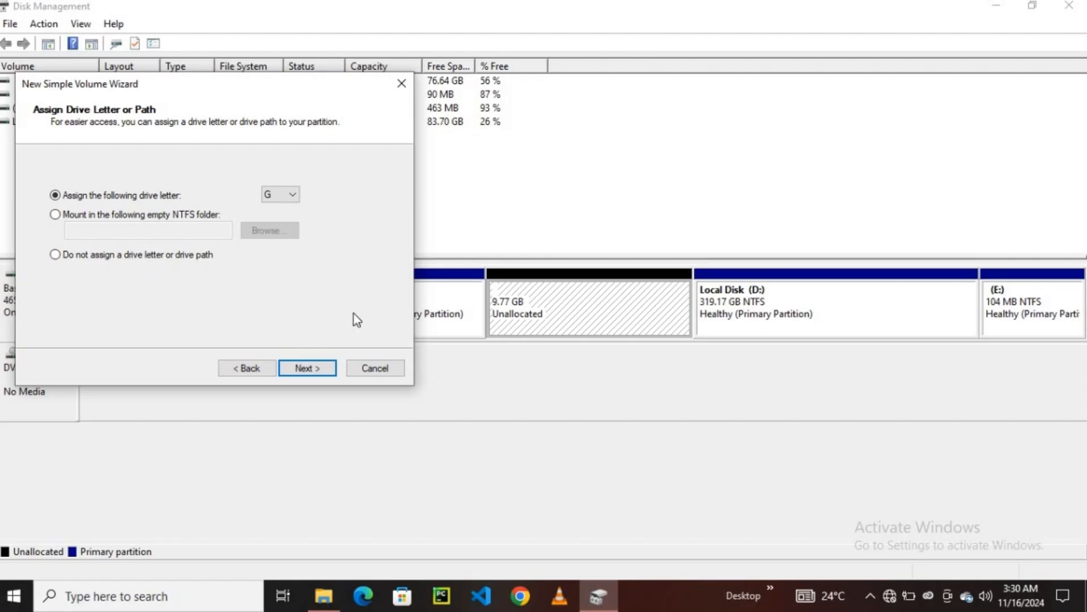
# - Assign drive letter H to the new volume and continue to the format settings
pyautogui.click(294, 197)
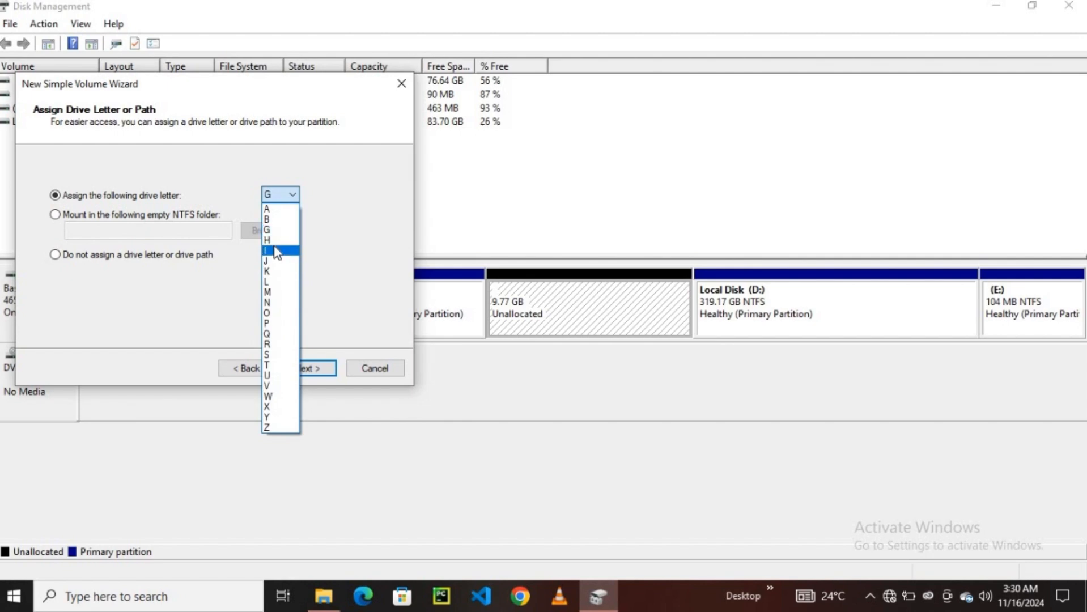
pyautogui.click(276, 241)
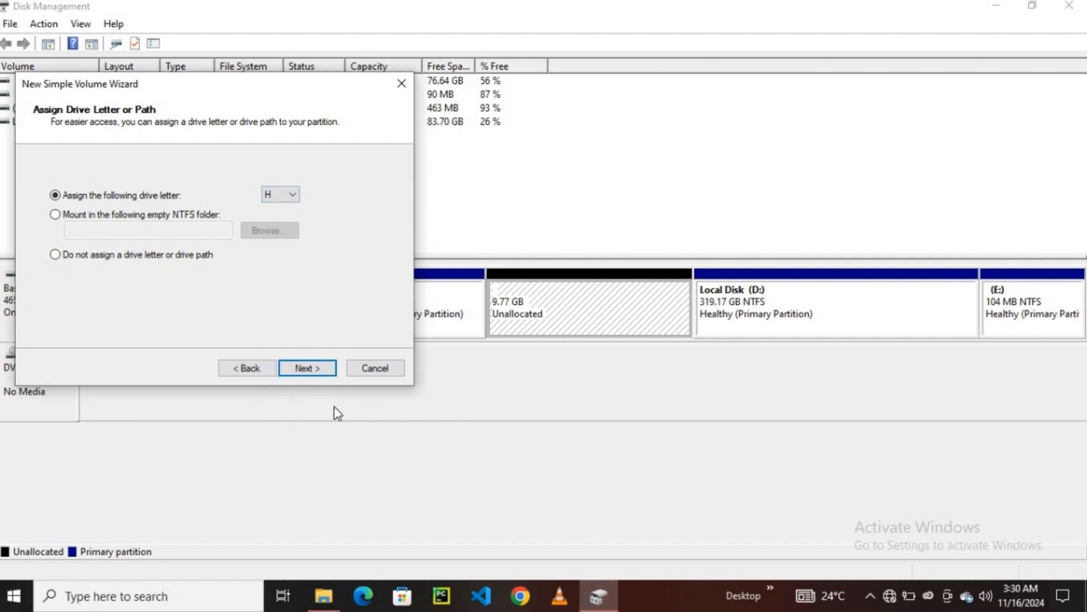
pyautogui.click(313, 373)
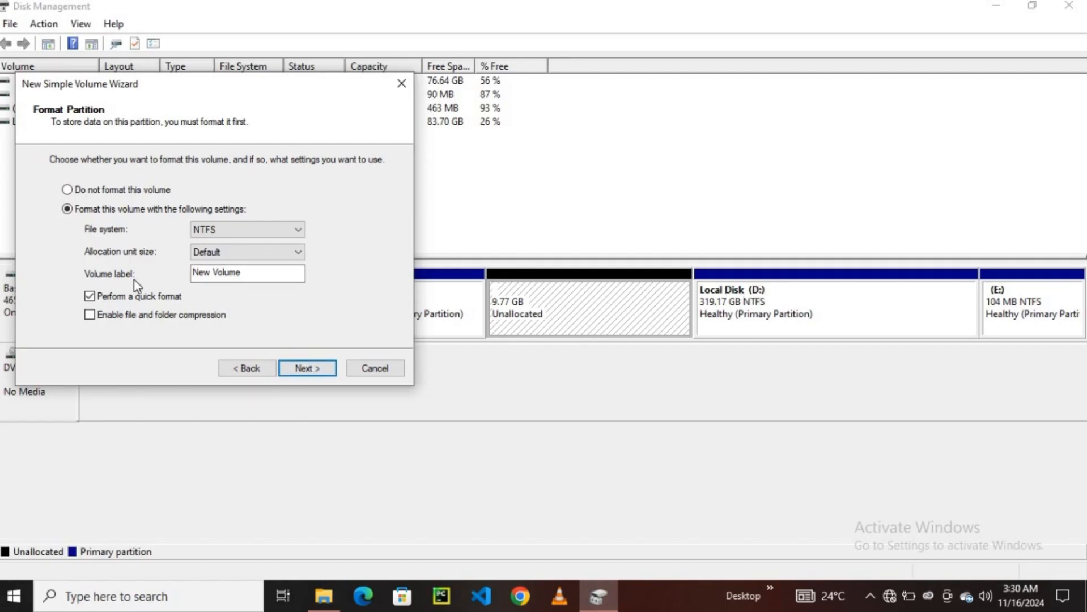
# - Label the volume "Local Disk" with NTFS and quick format kept, finish the wizard and accept conversion to a dynamic disk
pyautogui.moveTo(264, 272); pyautogui.dragTo(192, 276)
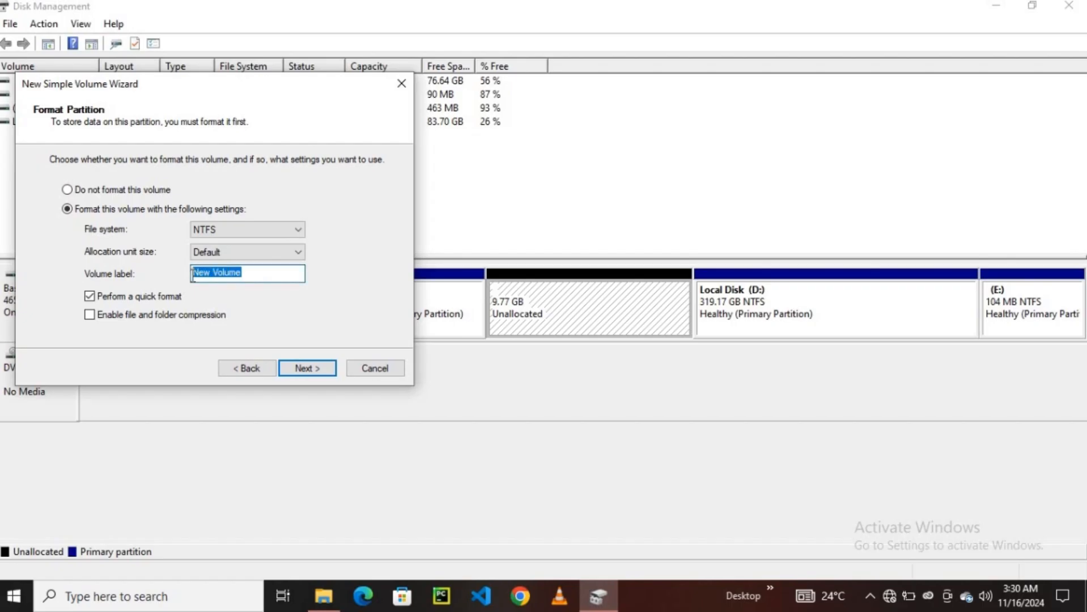
pyautogui.write('Loc')
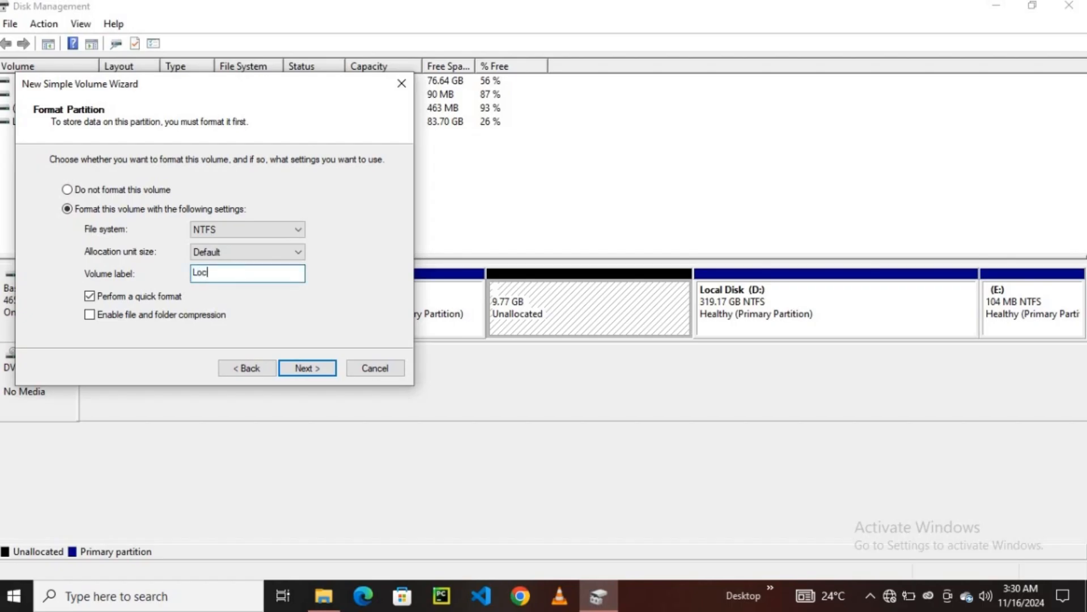
pyautogui.write('al Disk')
pyautogui.click(317, 369)
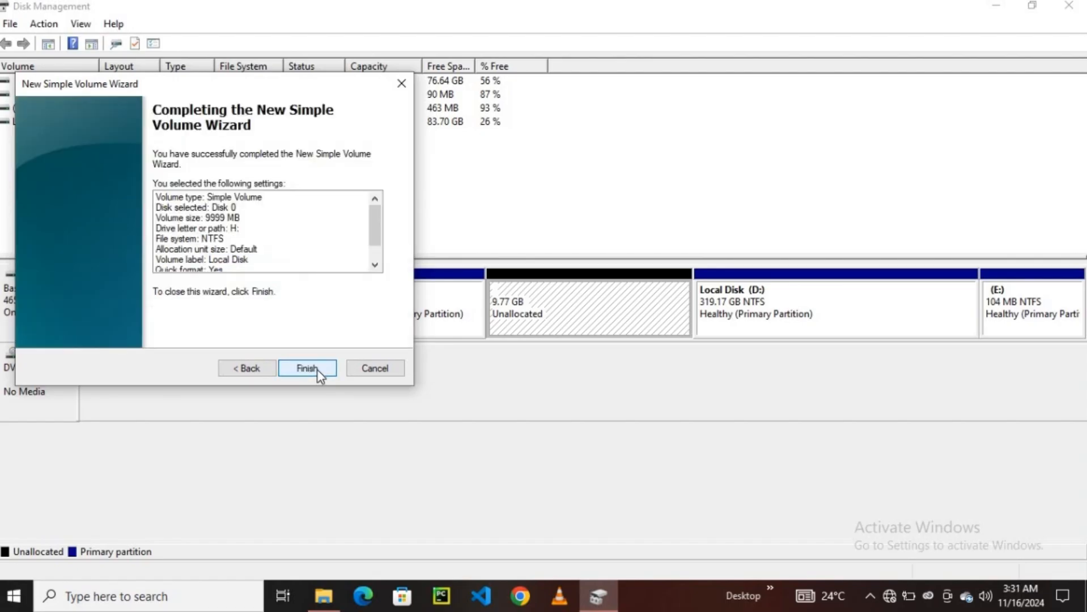
pyautogui.click(307, 368)
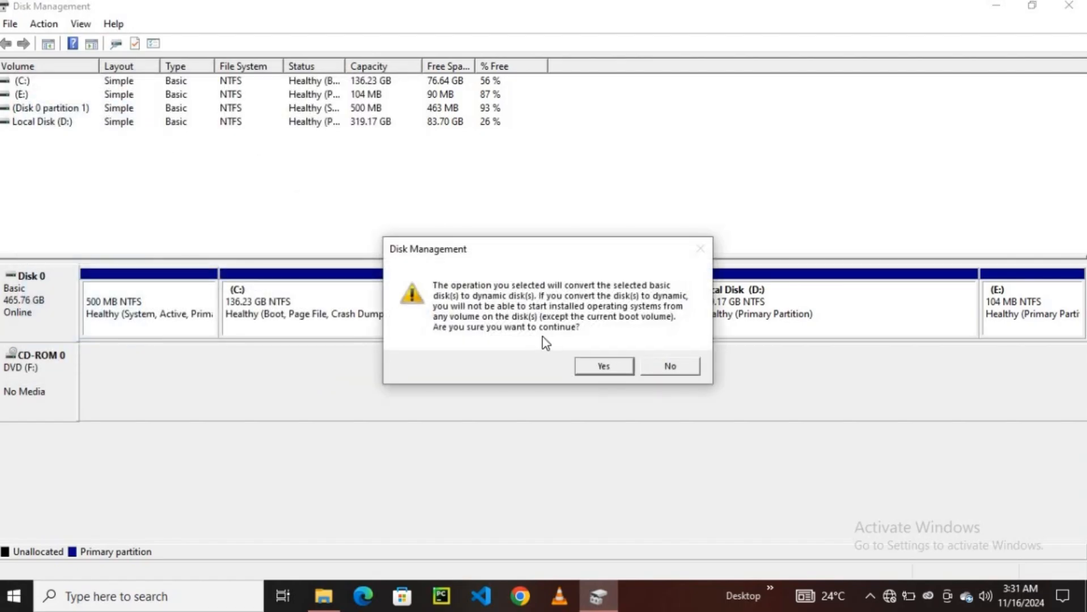
pyautogui.click(624, 369)
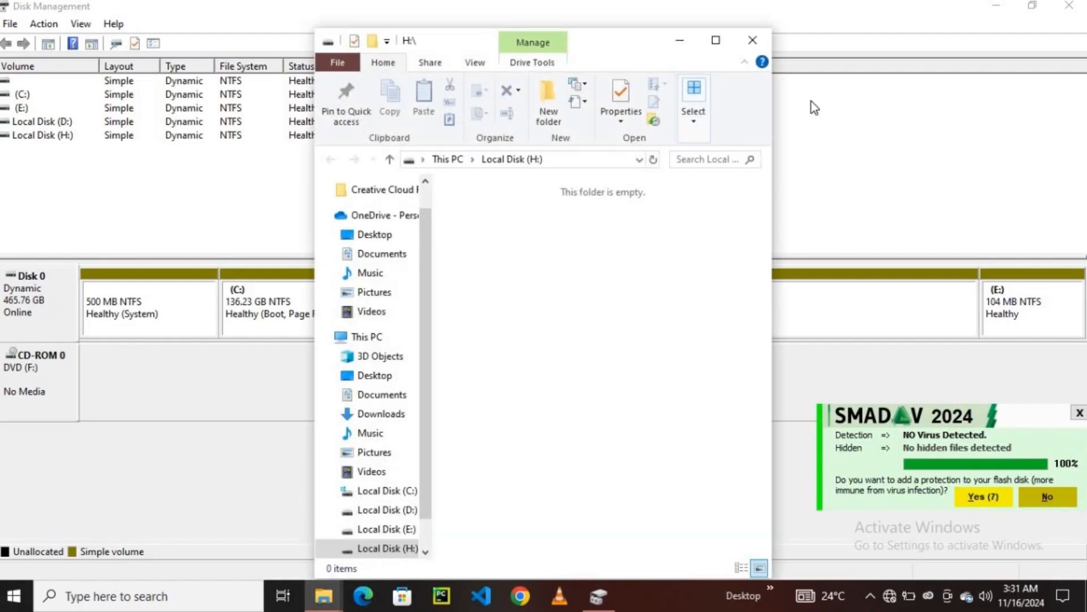
# - Close Disk Management and the H: window, and open the new Local Disk (H:) from This PC
pyautogui.click(1069, 6)
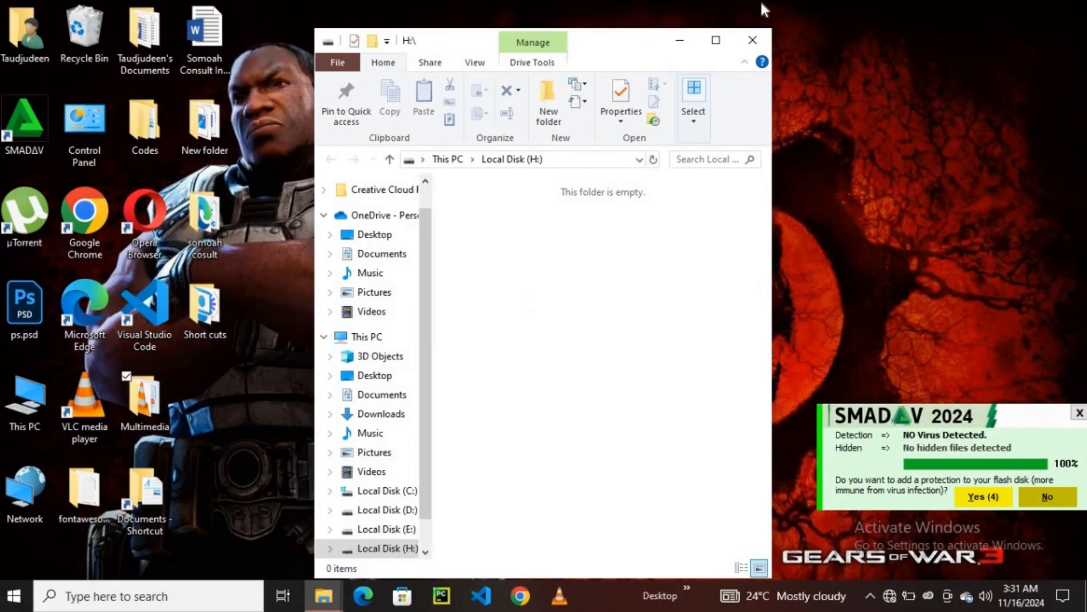
pyautogui.click(752, 40)
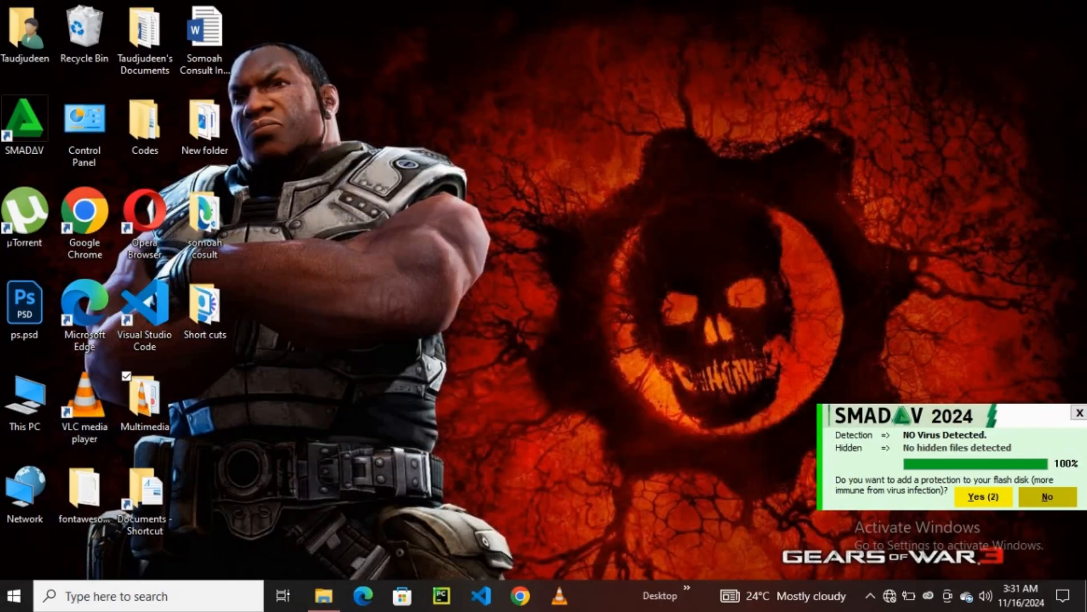
pyautogui.doubleClick(24, 400)
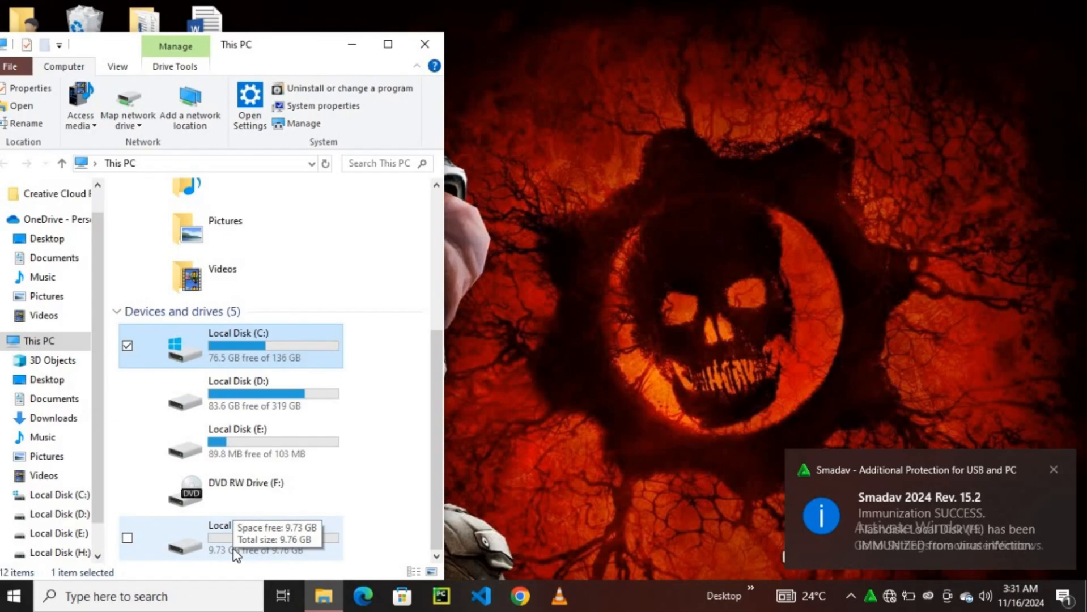
pyautogui.doubleClick(235, 553)
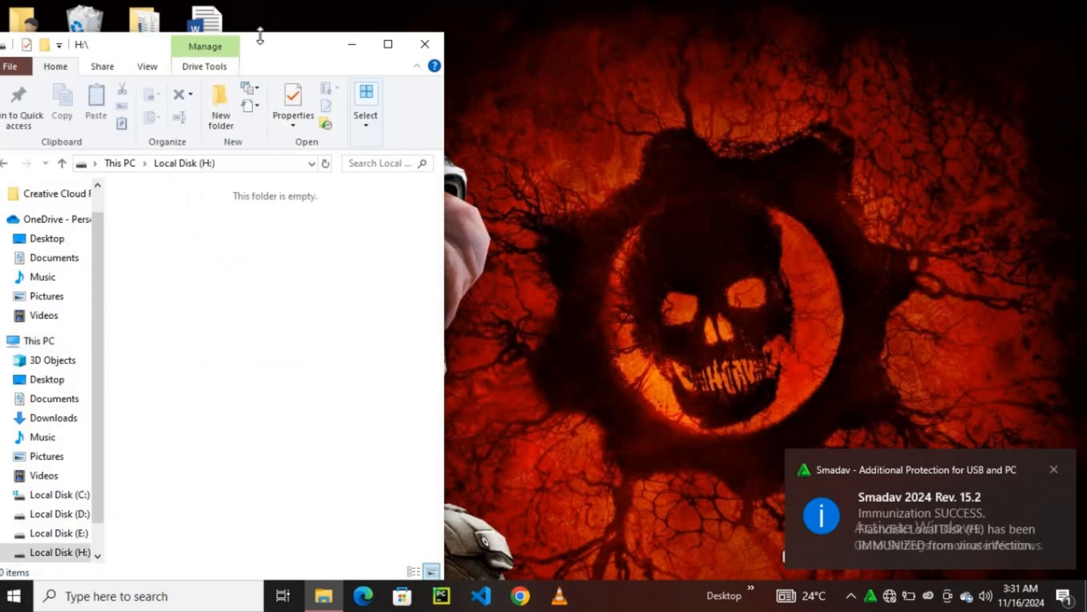